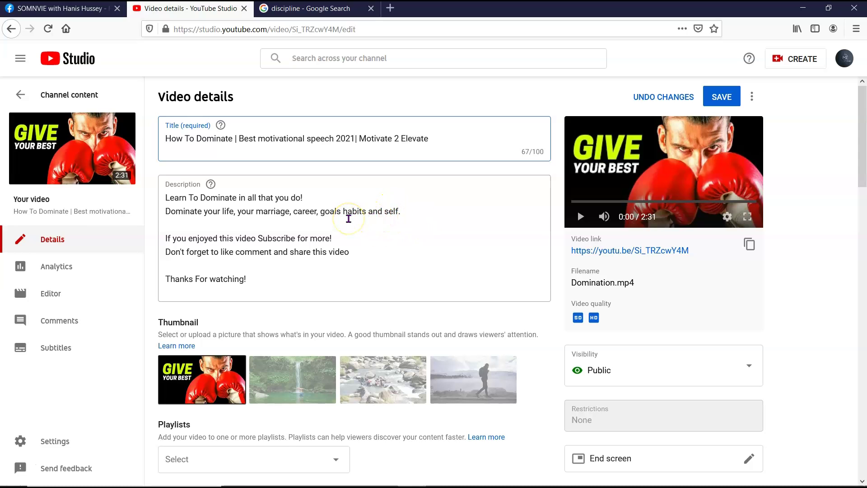
Review the video's description, audience setting, tags and the list of available video languages.
scroll(392, 218, down, 5)
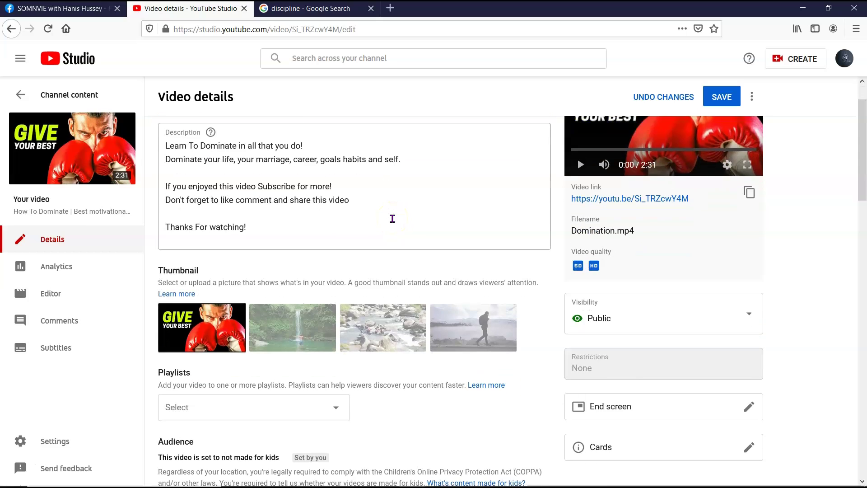
scroll(395, 222, down, 5)
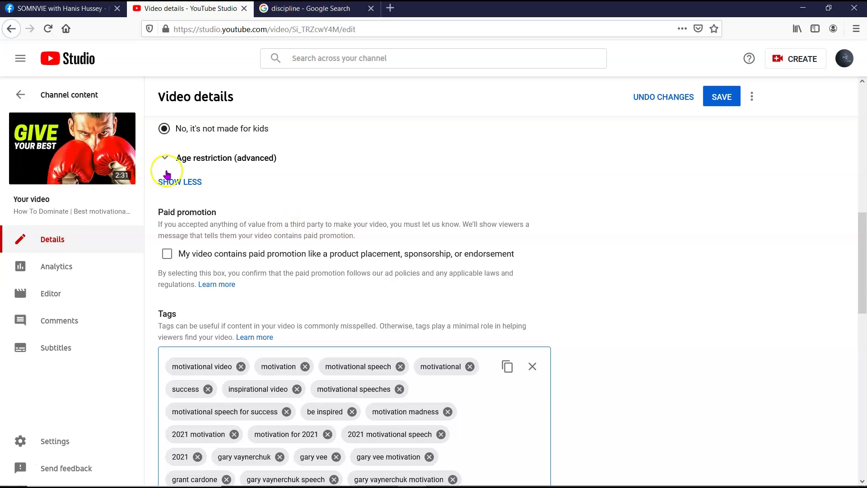
scroll(247, 218, up, 1)
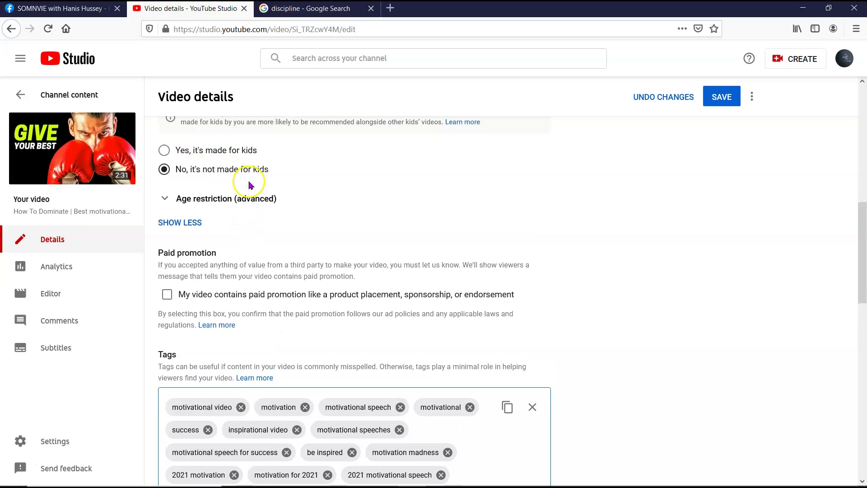
scroll(341, 306, down, 5)
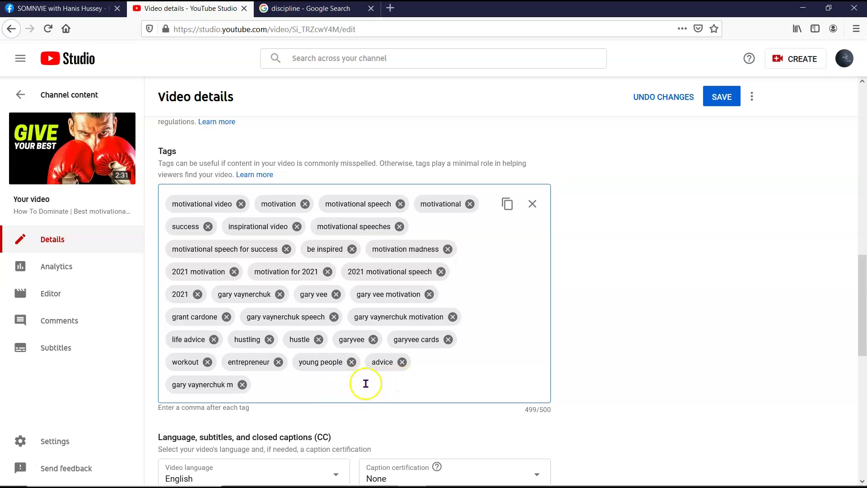
scroll(414, 387, down, 2)
scroll(380, 399, down, 2)
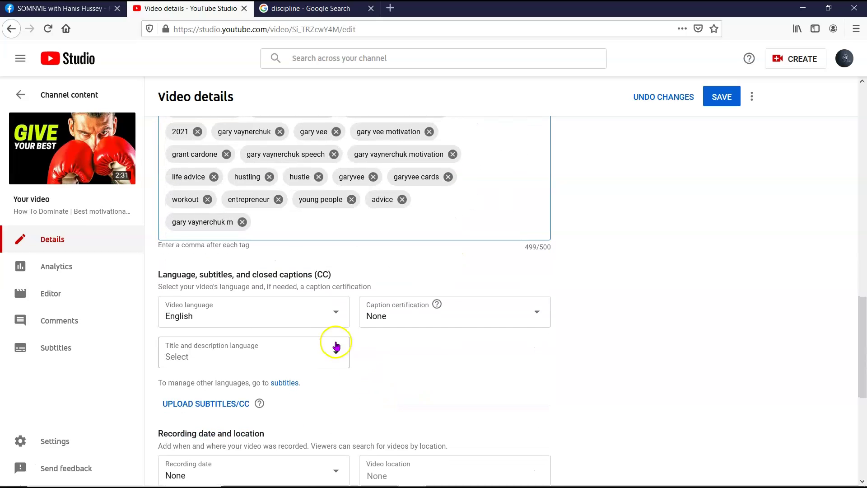
click(322, 323)
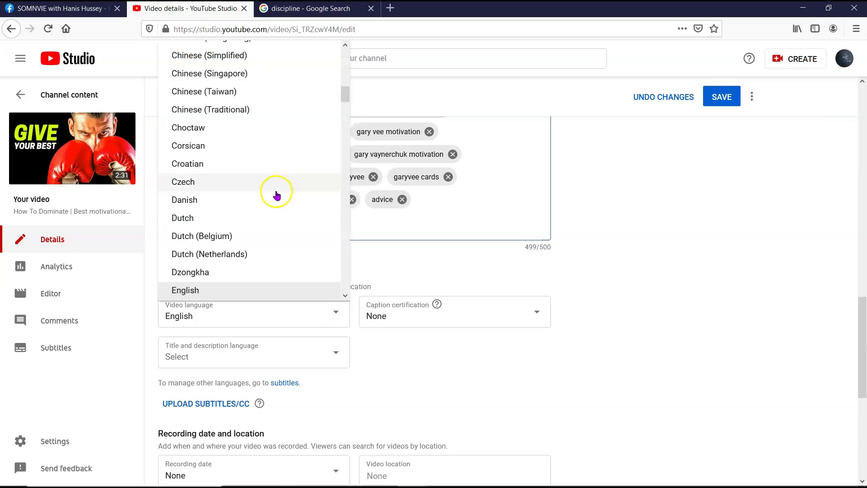
click(596, 382)
Set the title and description language to English and the caption certification to "This content has never aired on television in the U.S.".
click(313, 358)
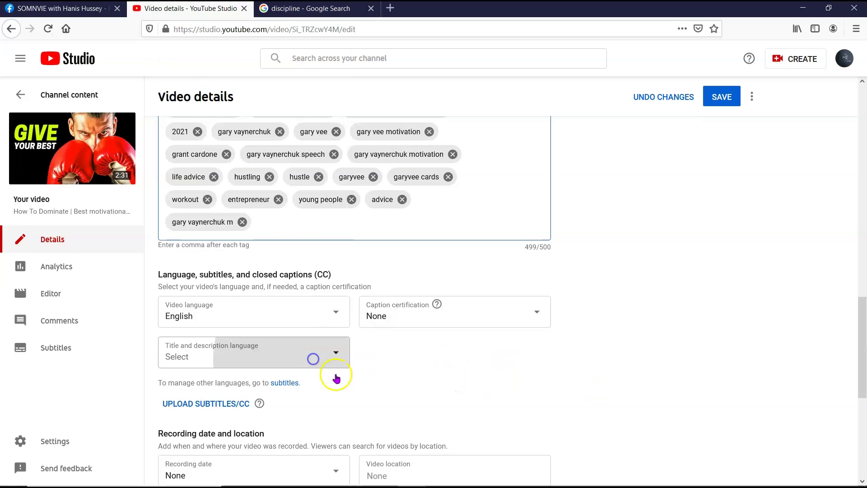
scroll(267, 232, down, 5)
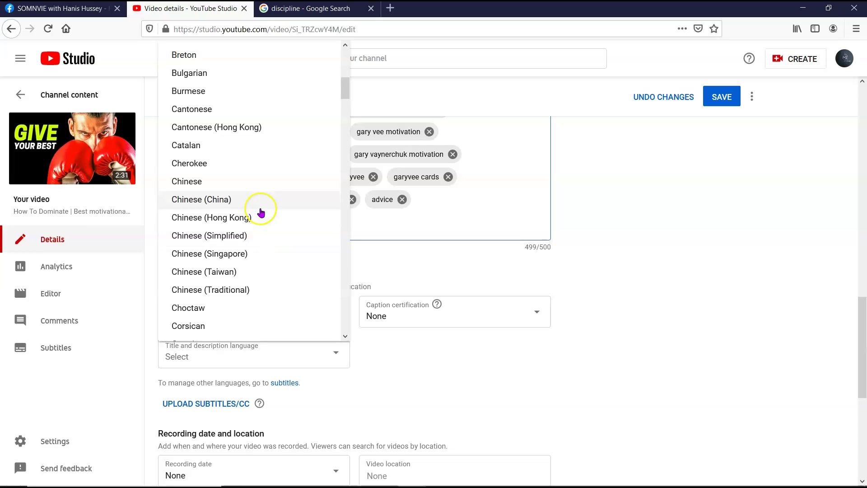
scroll(261, 212, down, 6)
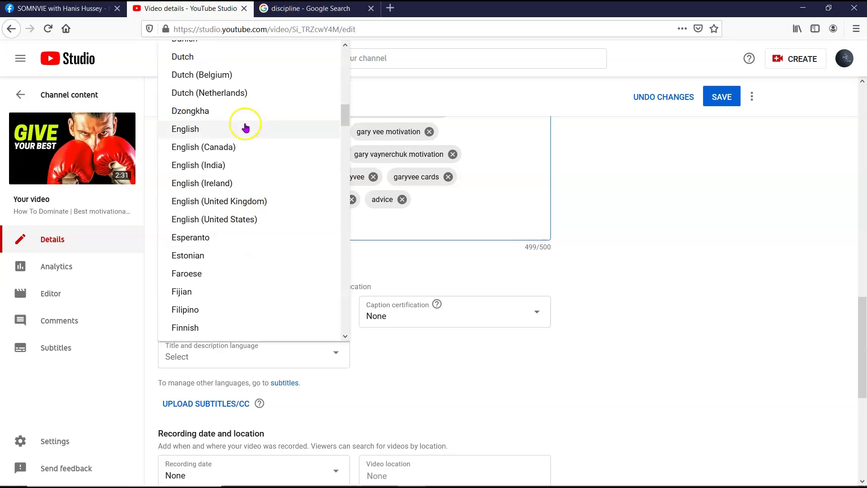
click(246, 129)
click(402, 316)
click(401, 337)
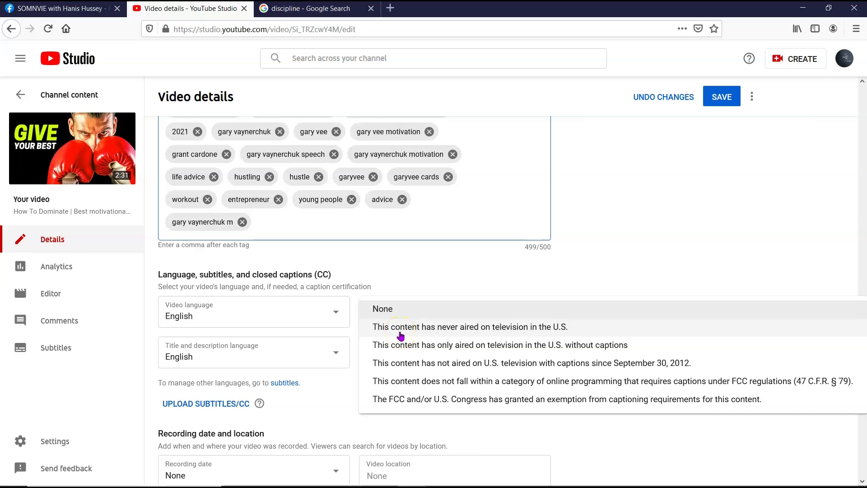
Set the video's recording date to May 24, 2018.
scroll(427, 371, down, 1)
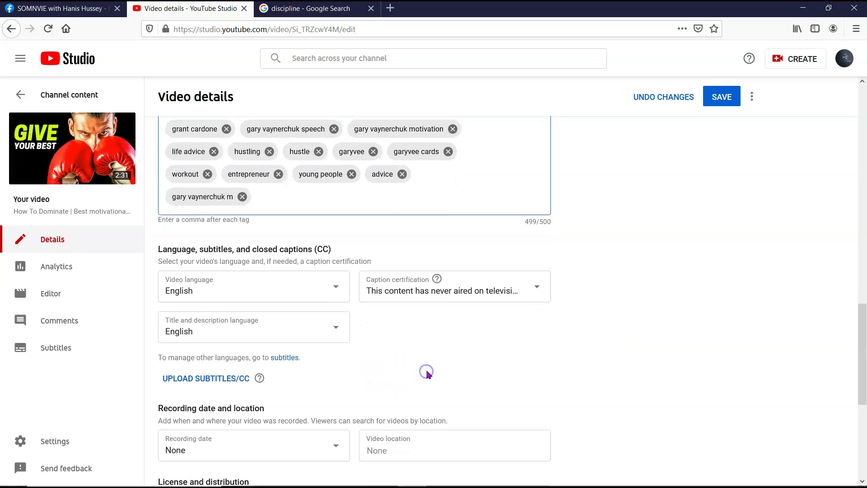
scroll(426, 371, down, 4)
click(319, 275)
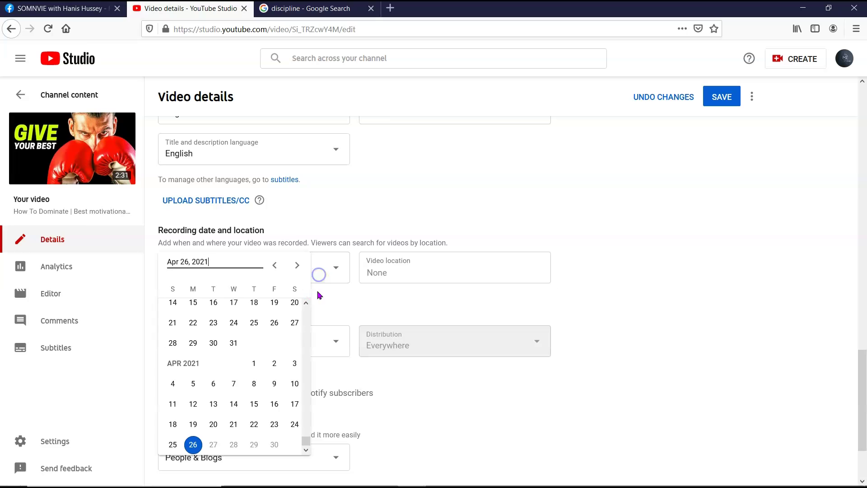
drag(304, 438, 304, 437)
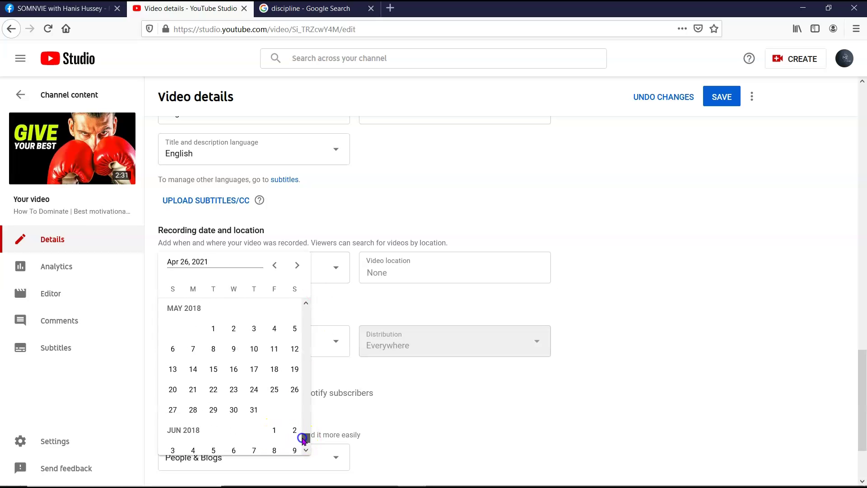
click(254, 392)
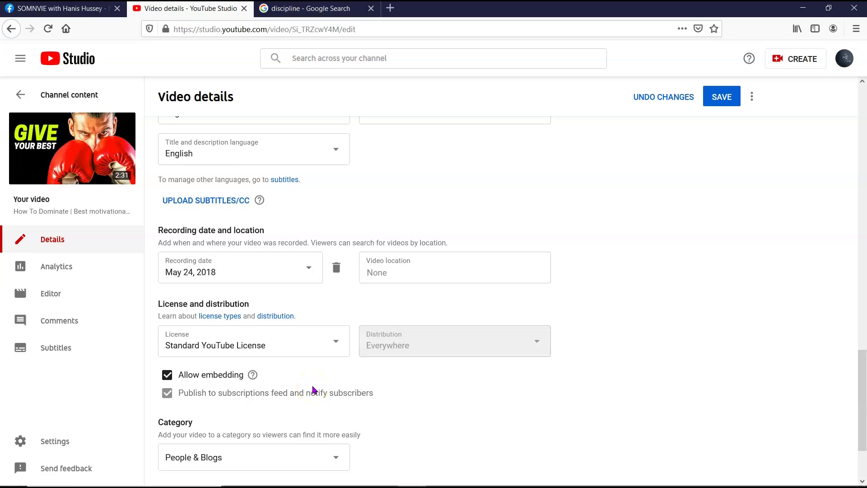
Set the video location to Atlanta, GA and save the video details.
click(411, 268)
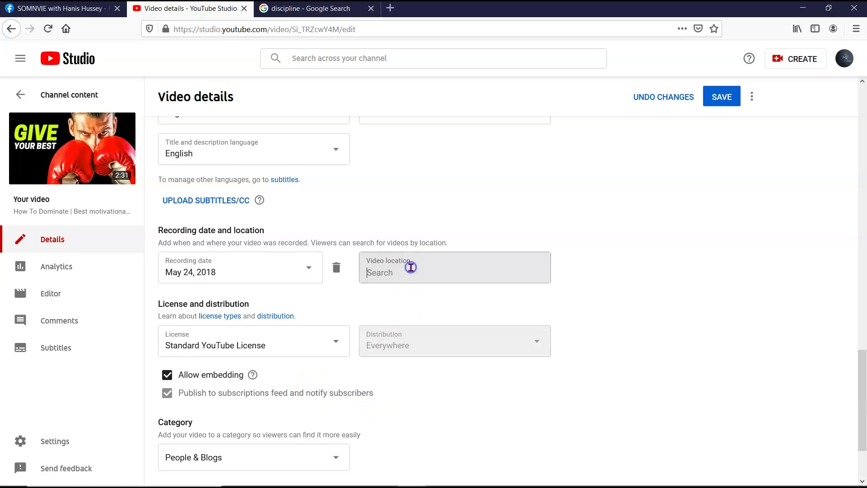
text(A)
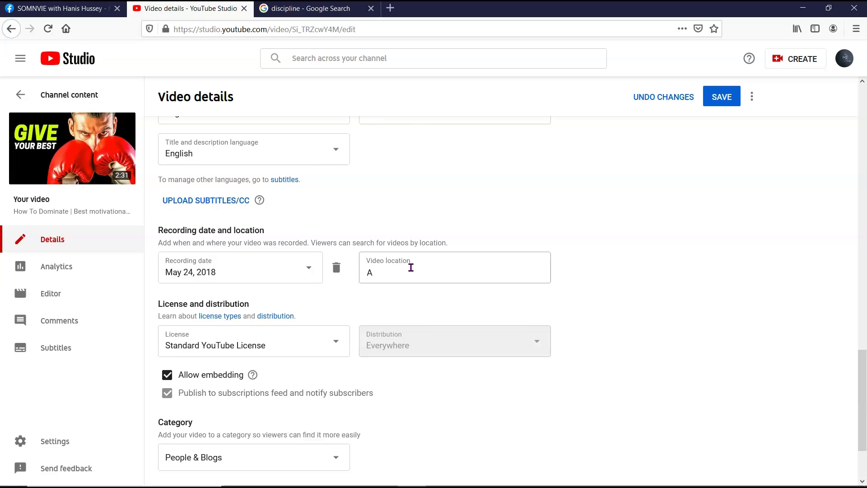
text(tlan)
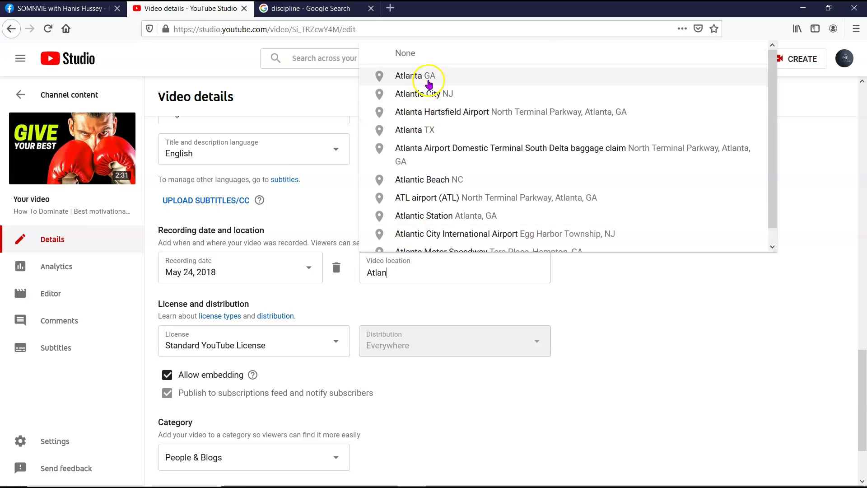
click(428, 84)
scroll(630, 423, down, 2)
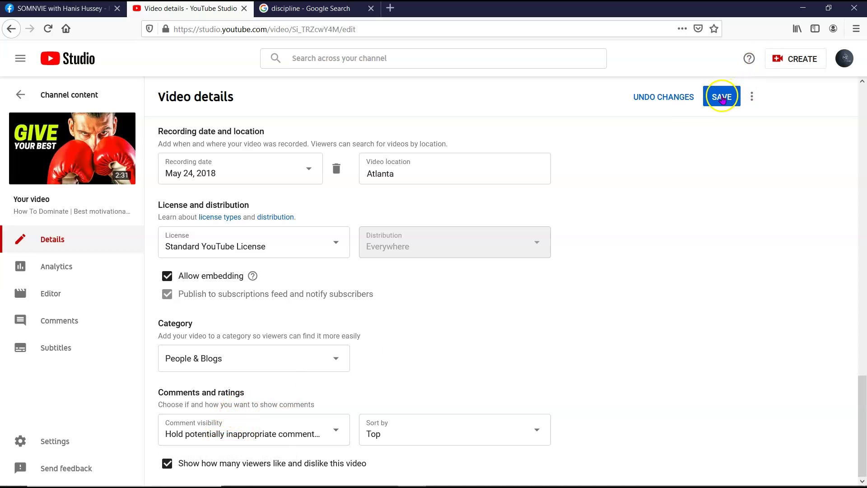
click(722, 97)
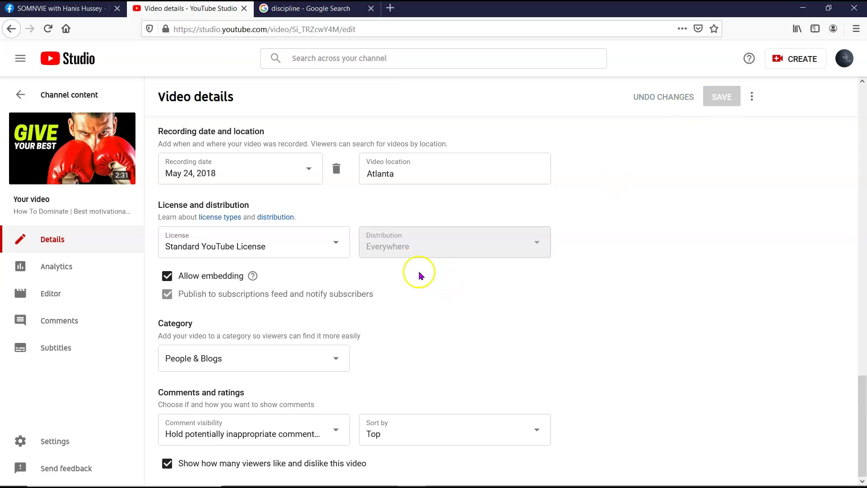
Open the video's Subtitles page, followed by its Comments page.
mouse_move(75, 176)
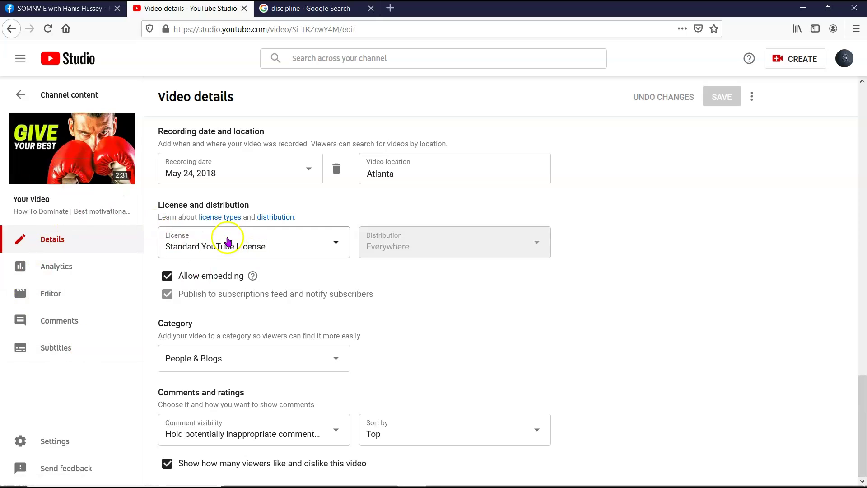
click(55, 346)
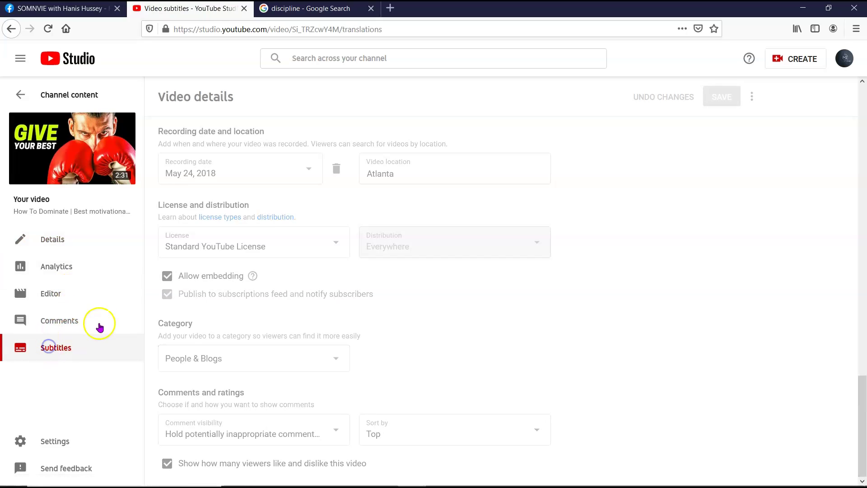
click(58, 320)
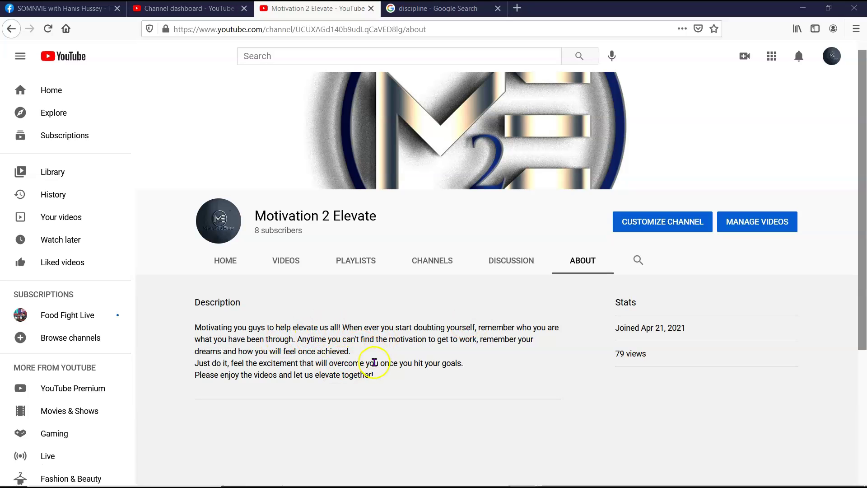
Look over the description and stats on the channel's About page.
scroll(365, 364, down, 4)
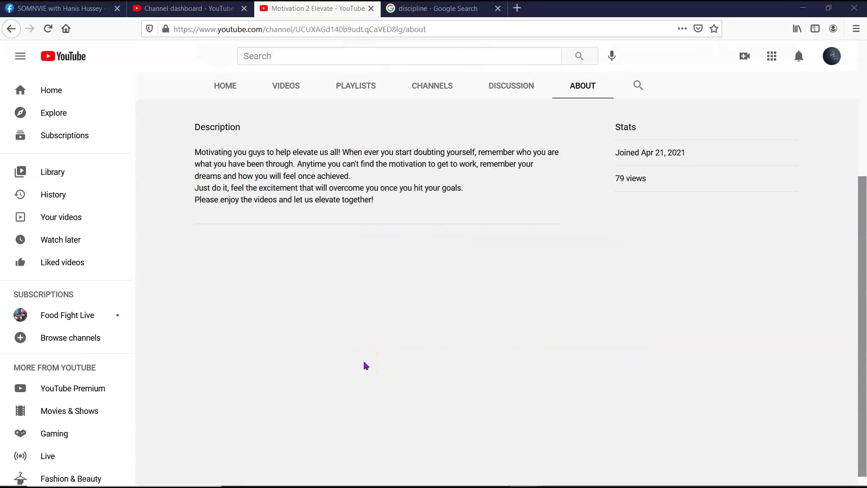
scroll(366, 364, up, 3)
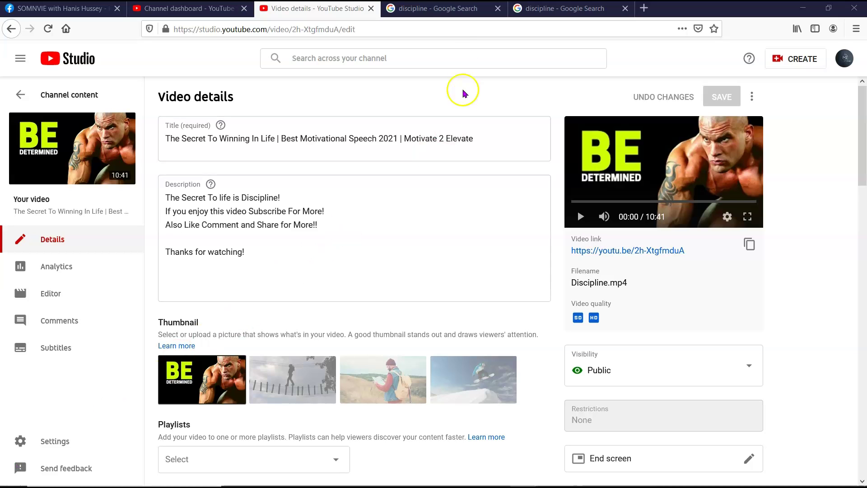
Switch to the Google results for discipline, expand "What are the 3 types of discipline?" and return to the video details in YouTube Studio.
click(411, 16)
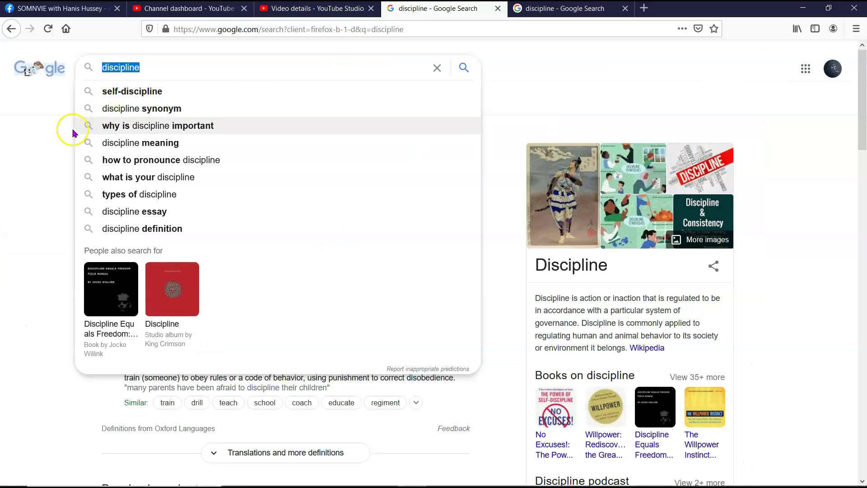
click(59, 136)
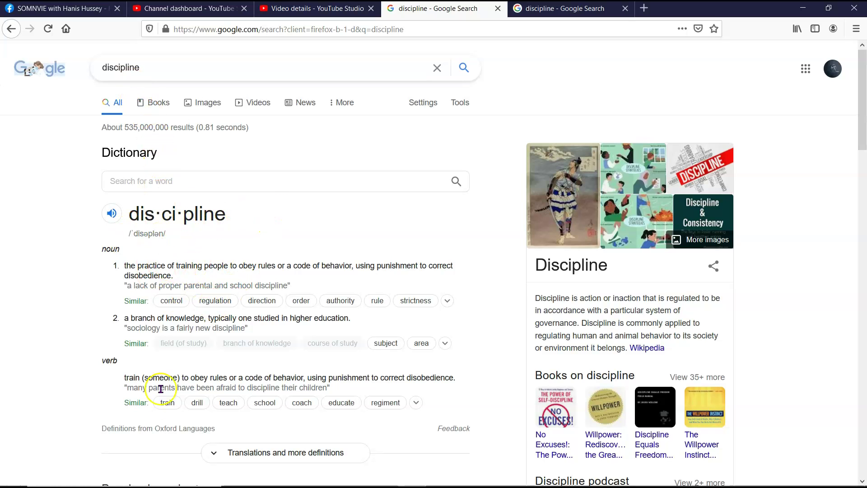
scroll(223, 347, down, 5)
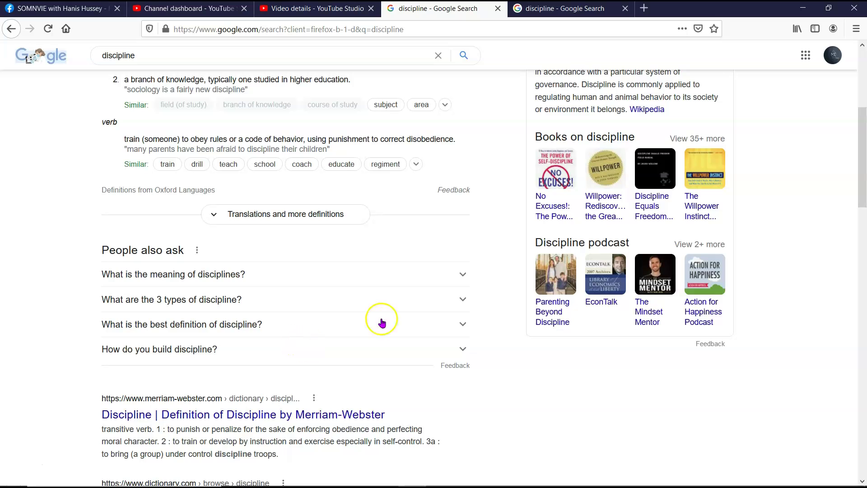
click(463, 300)
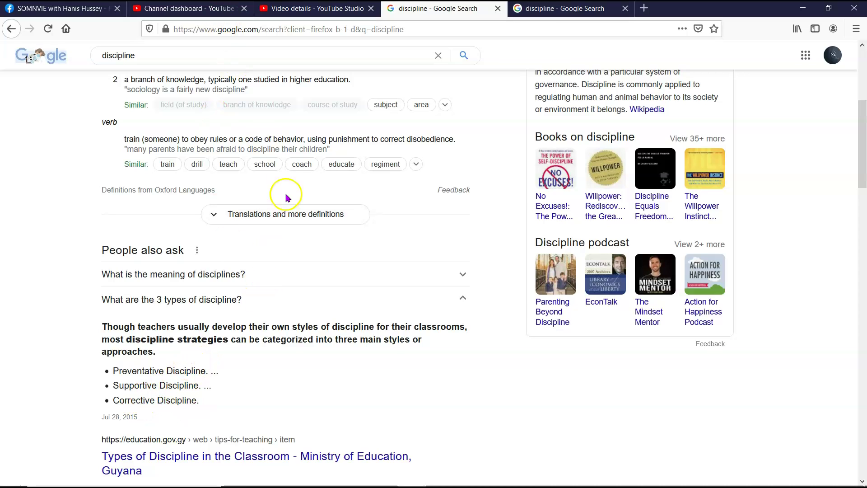
click(300, 10)
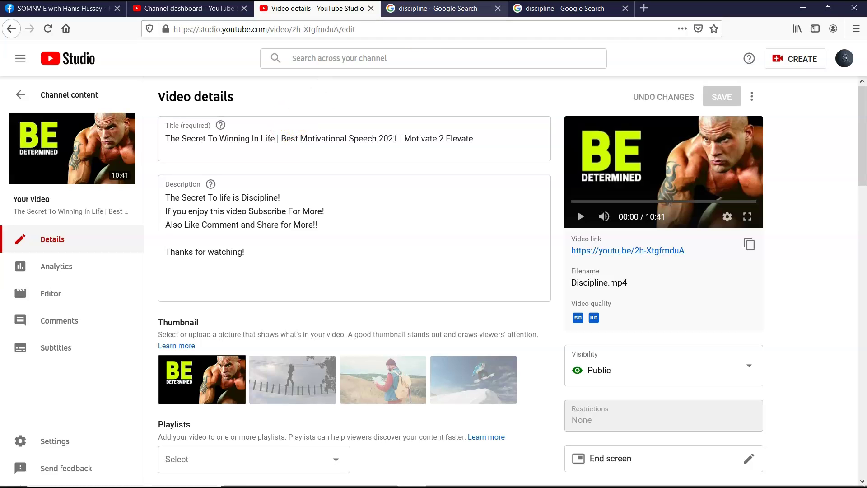
In the Google results, expand "What are examples of discipline?" and "How do you build discipline?", and return to the video details in YouTube Studio.
click(429, 8)
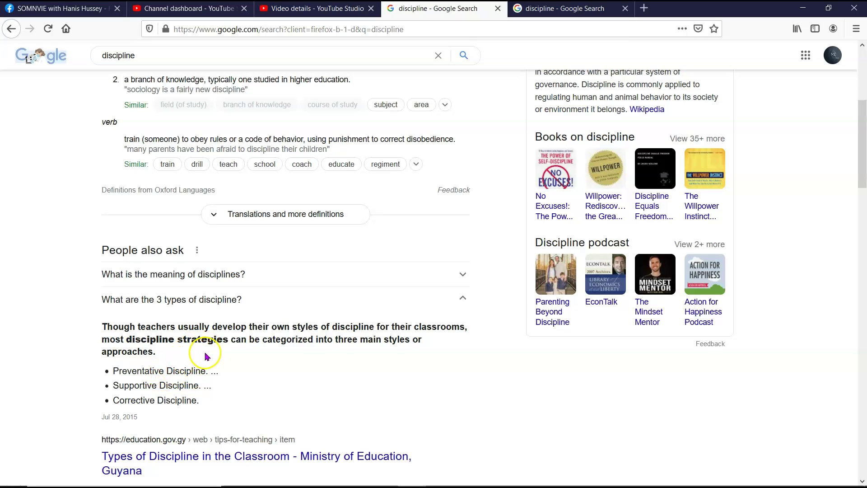
scroll(209, 355, down, 2)
scroll(209, 354, down, 3)
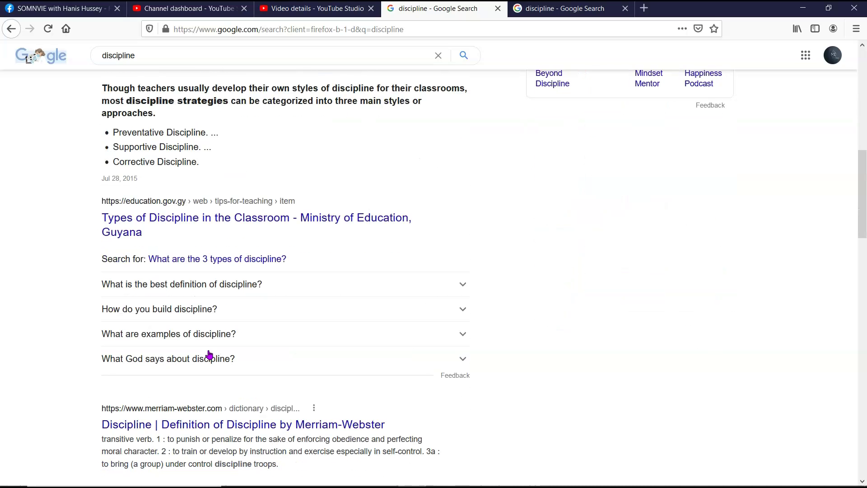
click(451, 338)
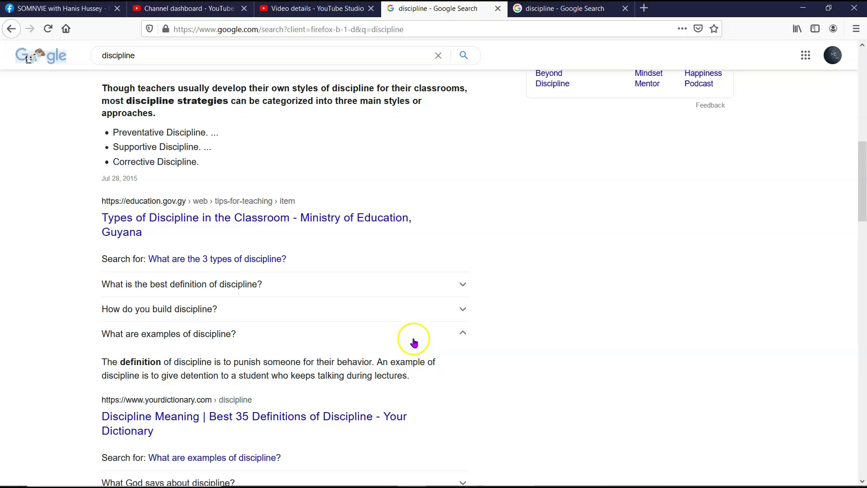
click(408, 315)
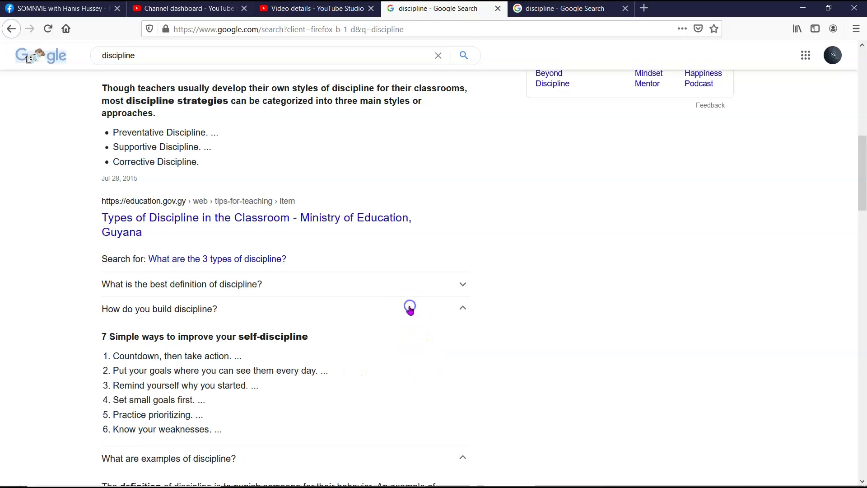
scroll(421, 346, down, 2)
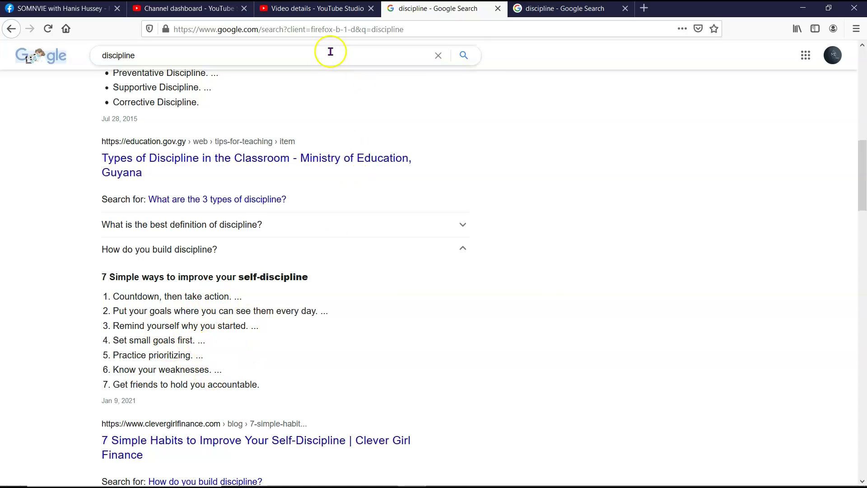
click(318, 10)
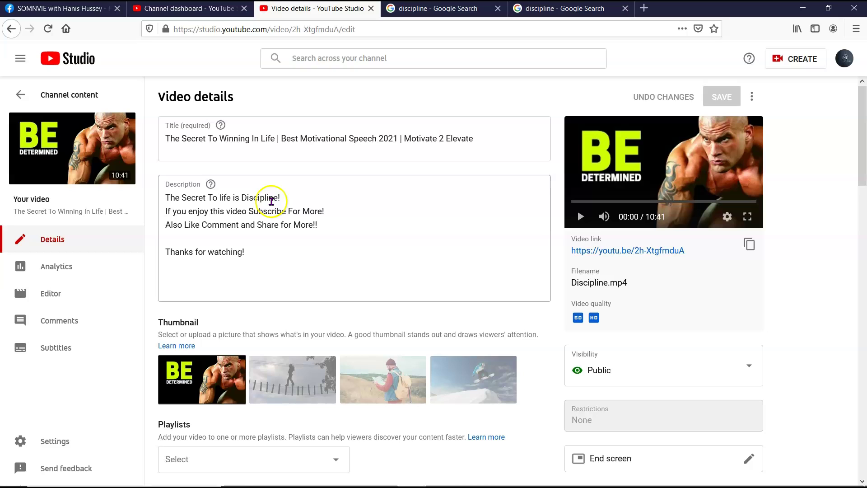
key(BackSpace)
text(!)
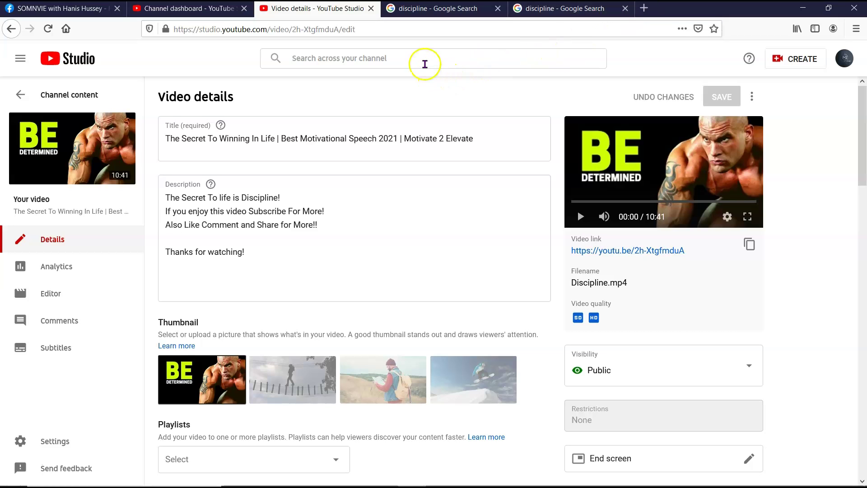
Open YouTube in a new browser tab and search for "75 hard".
click(644, 8)
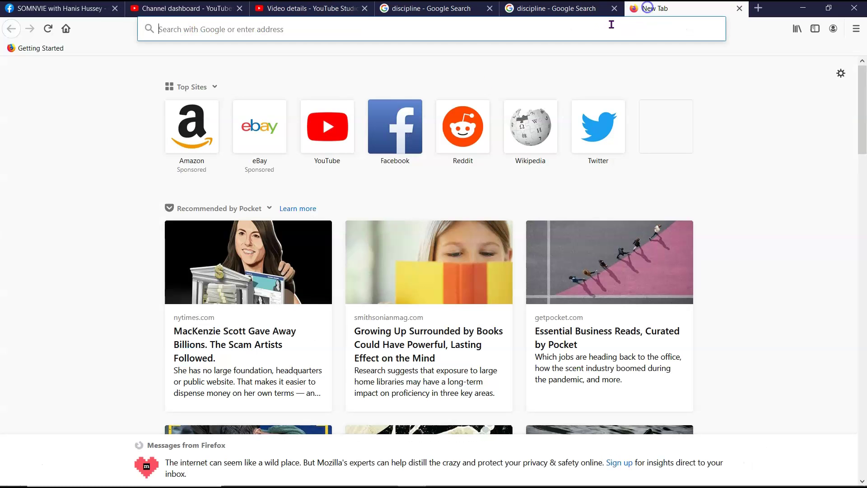
click(323, 144)
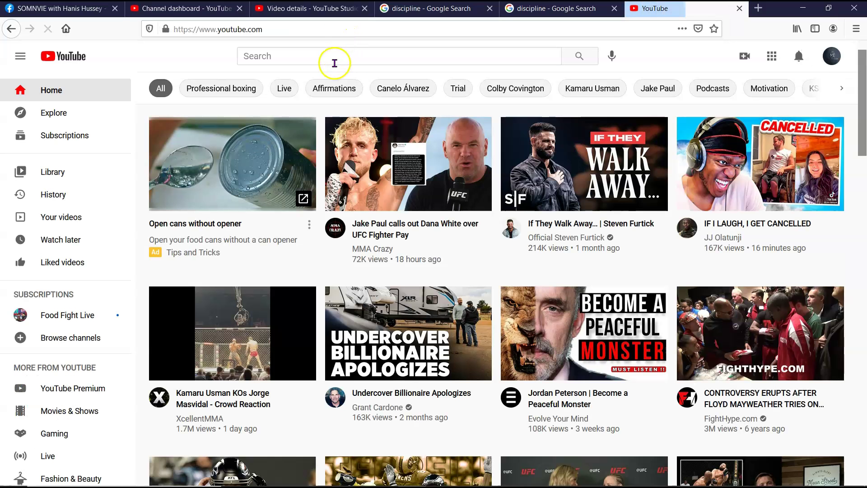
click(335, 62)
text(75 hare)
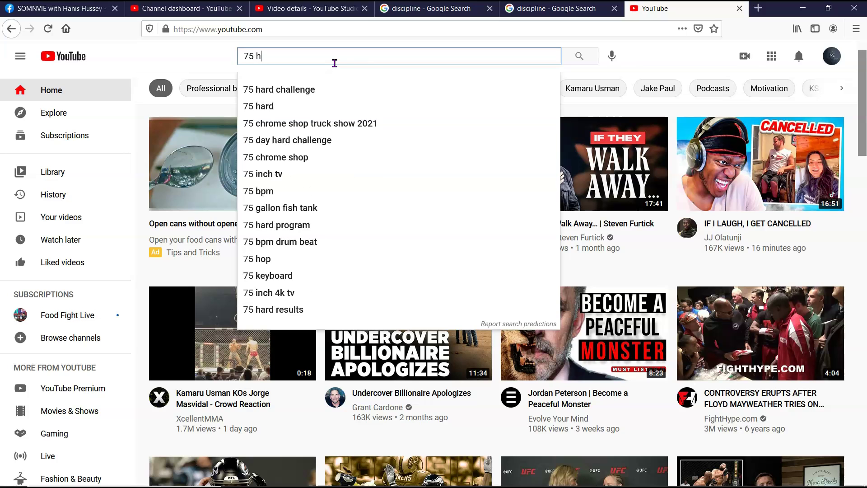
key(BackSpace)
text(d)
key(Return)
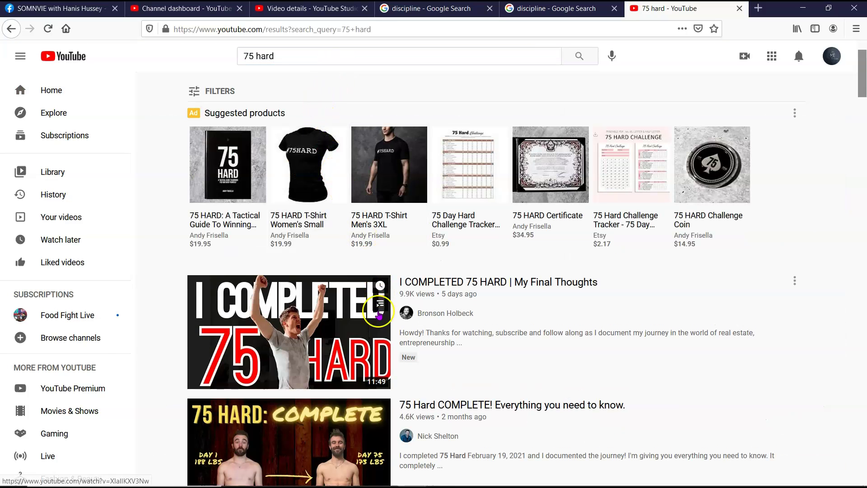
Look through the video results for 75 hard and return to the Google results for discipline.
scroll(380, 316, down, 4)
scroll(399, 348, down, 3)
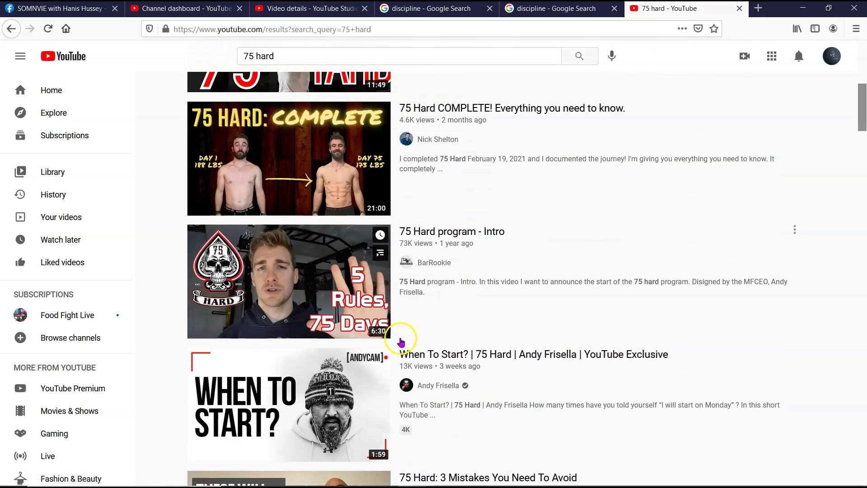
scroll(401, 343, down, 4)
mouse_move(349, 247)
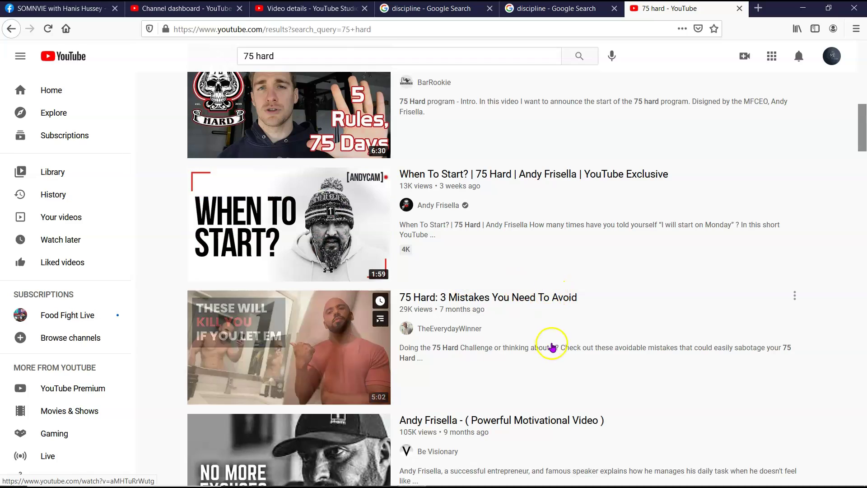
scroll(545, 341, down, 9)
scroll(545, 341, up, 19)
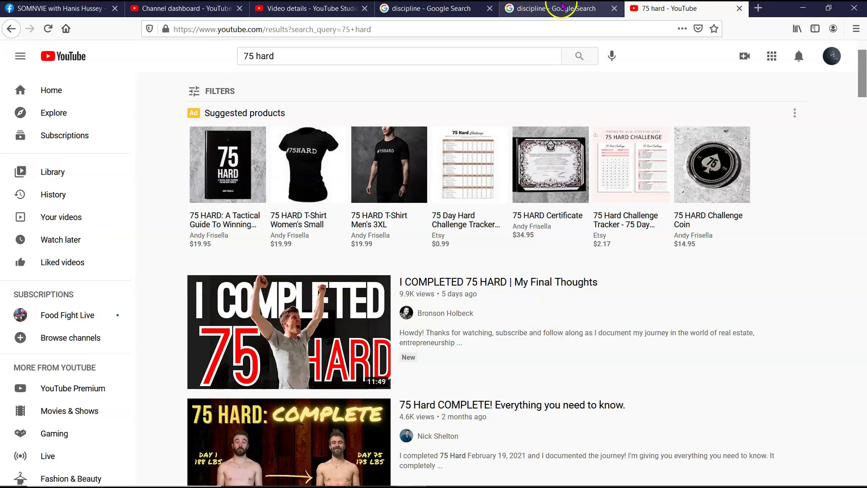
click(561, 8)
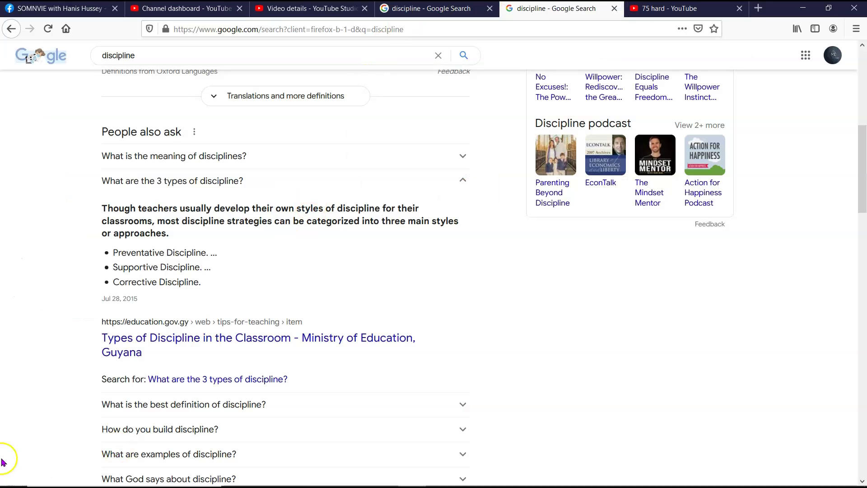
click(27, 469)
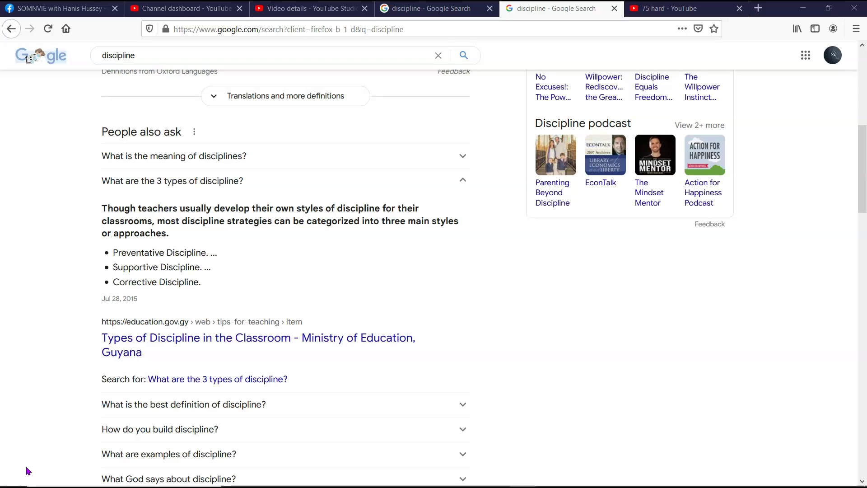